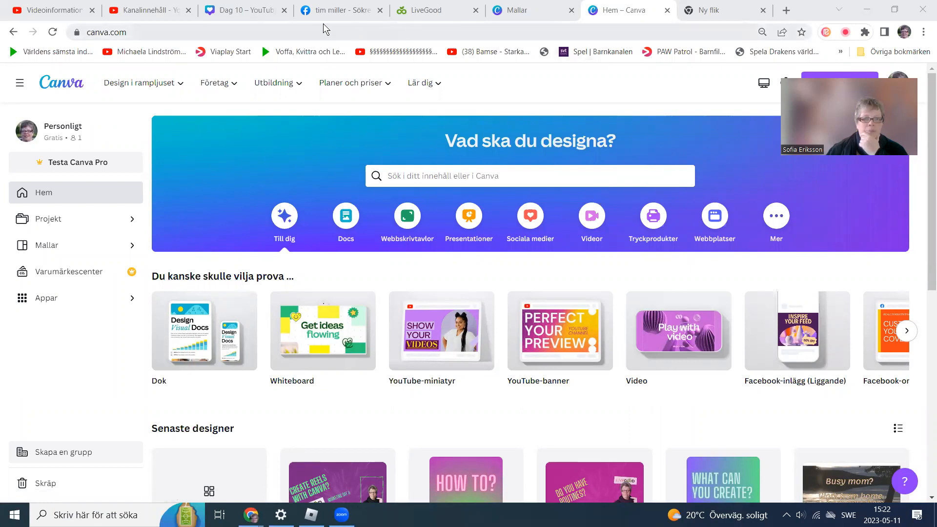
# Switch to Facebook, search for the page "Livegood, tips and tutorials", open it and view its cover image
pyautogui.click(289, 18)
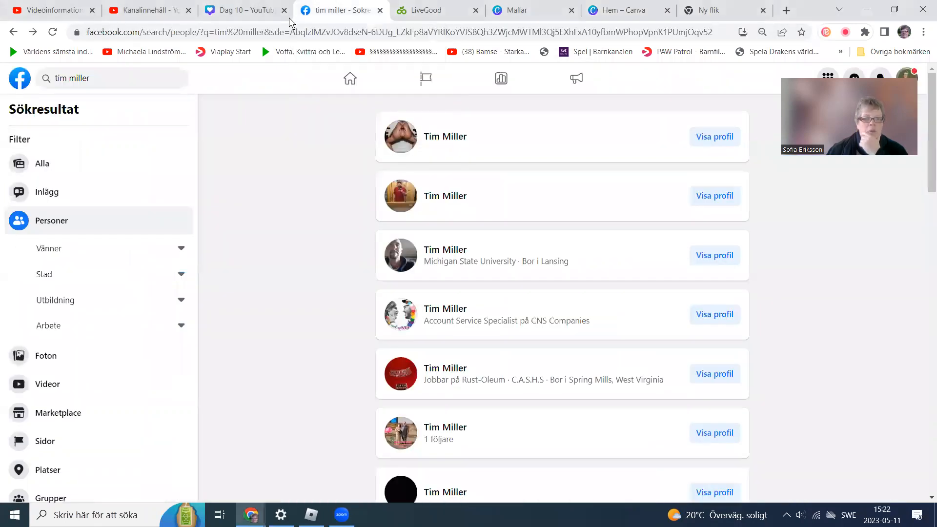
pyautogui.click(107, 78)
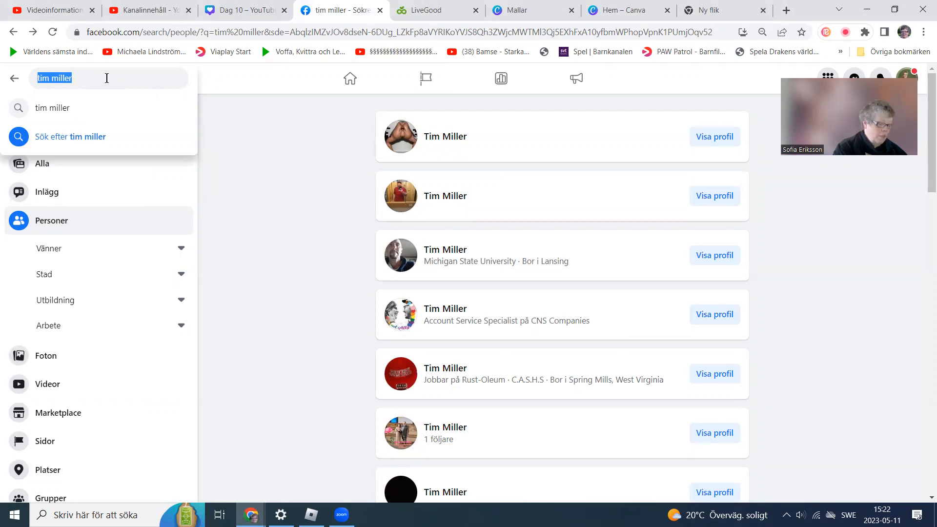
pyautogui.write('il')
pyautogui.press('Return')
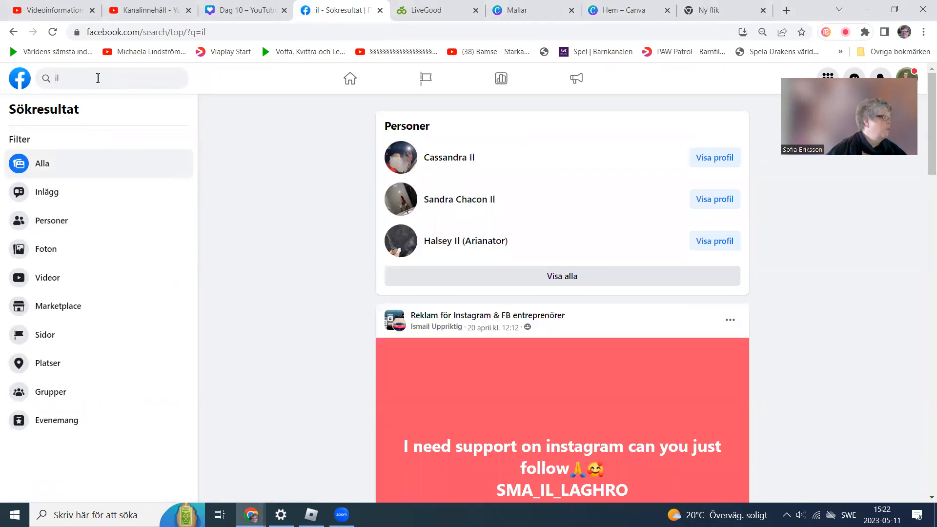
pyautogui.click(98, 78)
pyautogui.write('l')
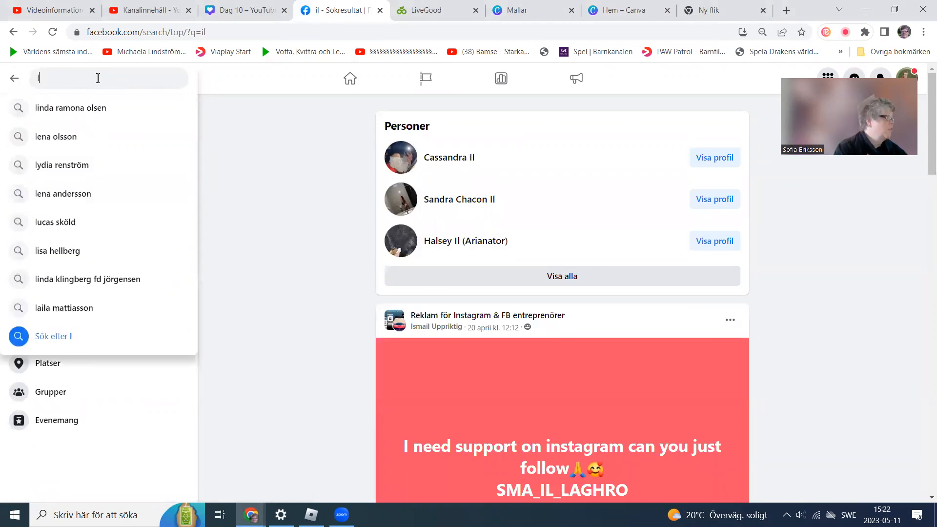
pyautogui.write('iv')
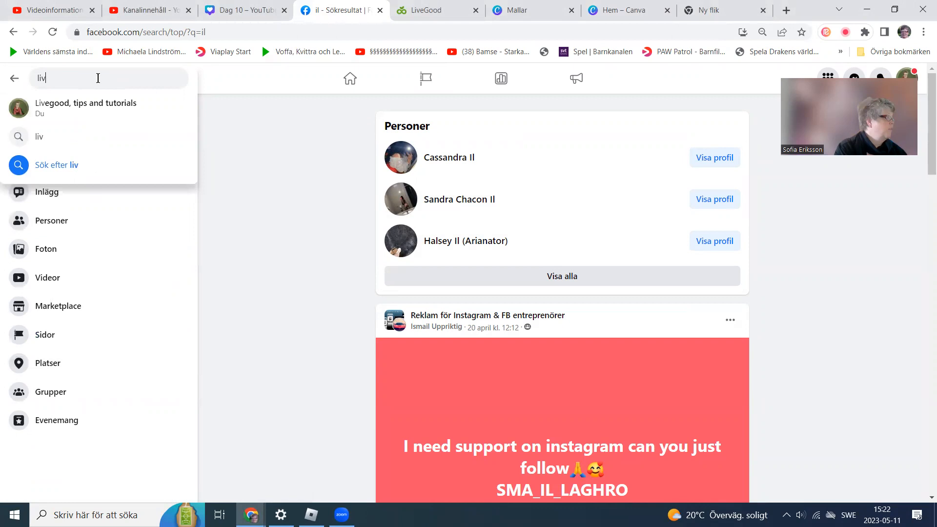
pyautogui.click(101, 102)
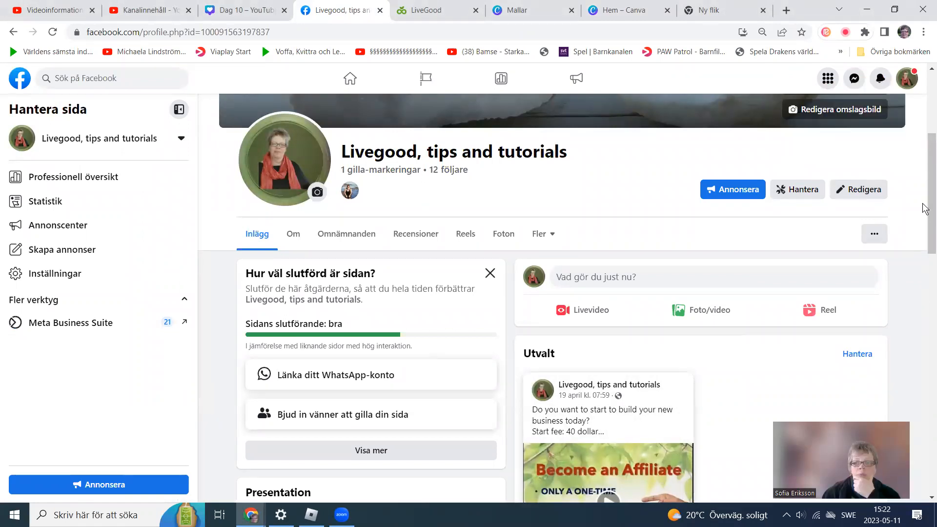
pyautogui.moveTo(924, 202); pyautogui.dragTo(924, 112)
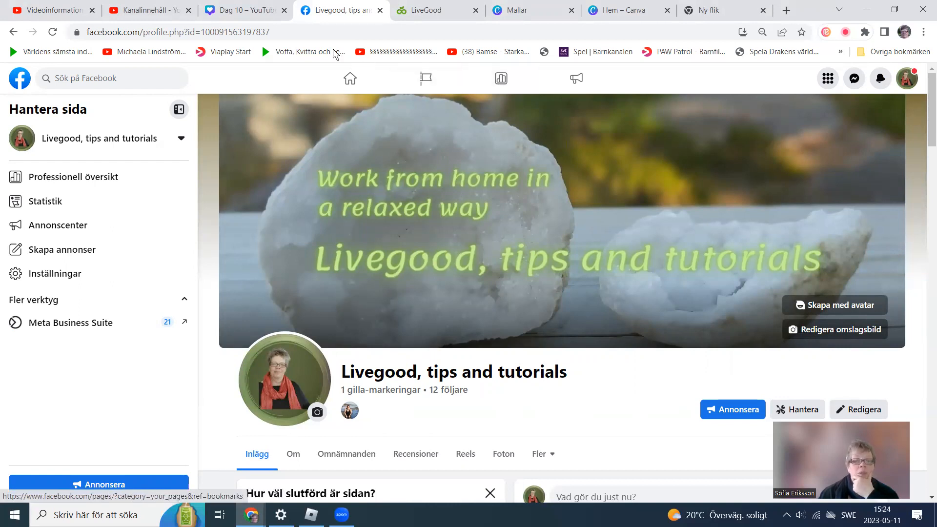
# Switch to Canva and create a new design of the type Facebook-omslagsbild
pyautogui.click(616, 11)
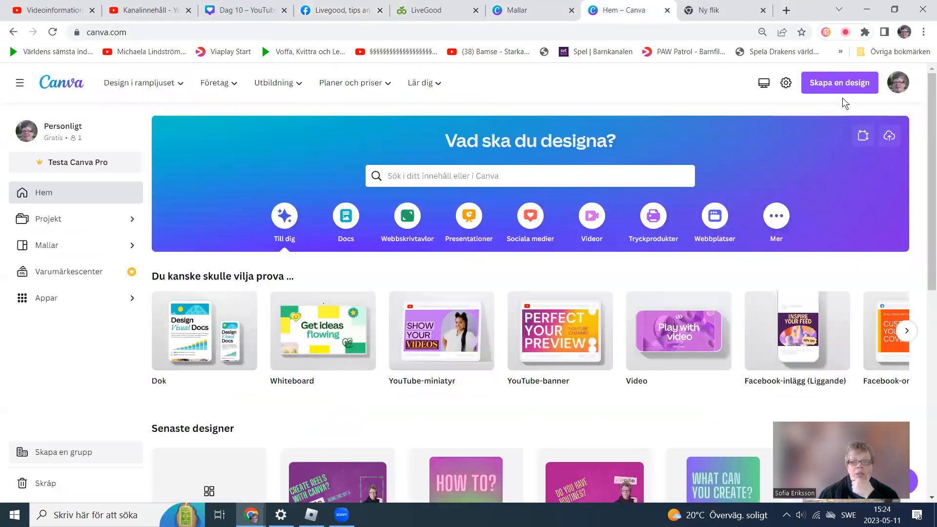
pyautogui.click(827, 91)
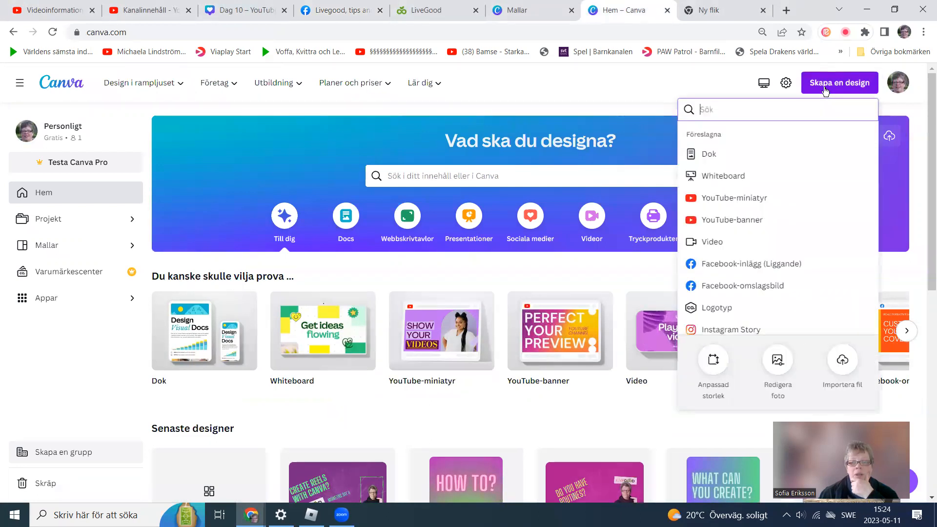
pyautogui.click(726, 289)
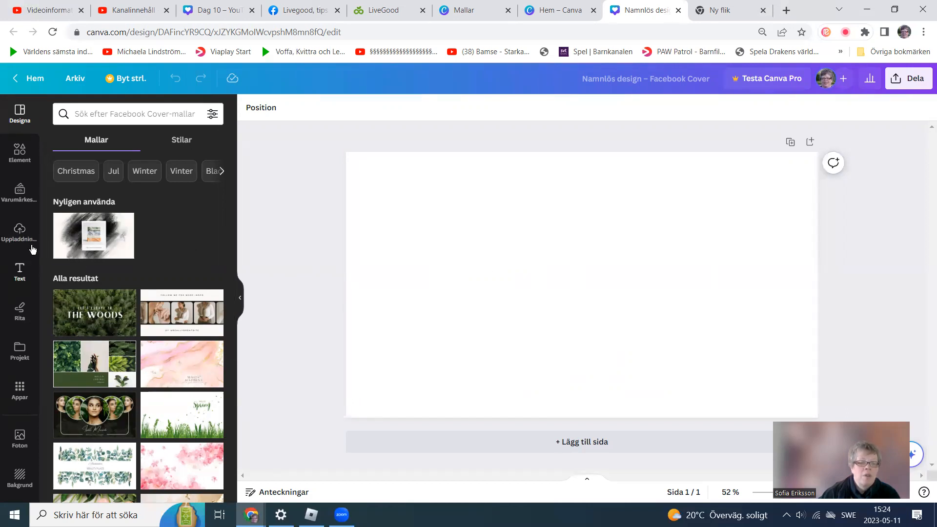
# Set the page background to the light green colour from the brand palette
pyautogui.click(401, 199)
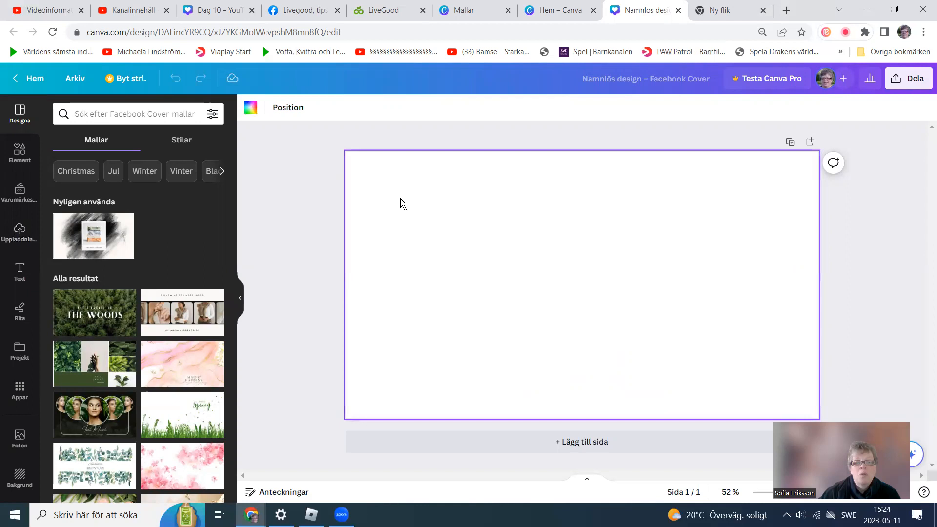
pyautogui.click(249, 108)
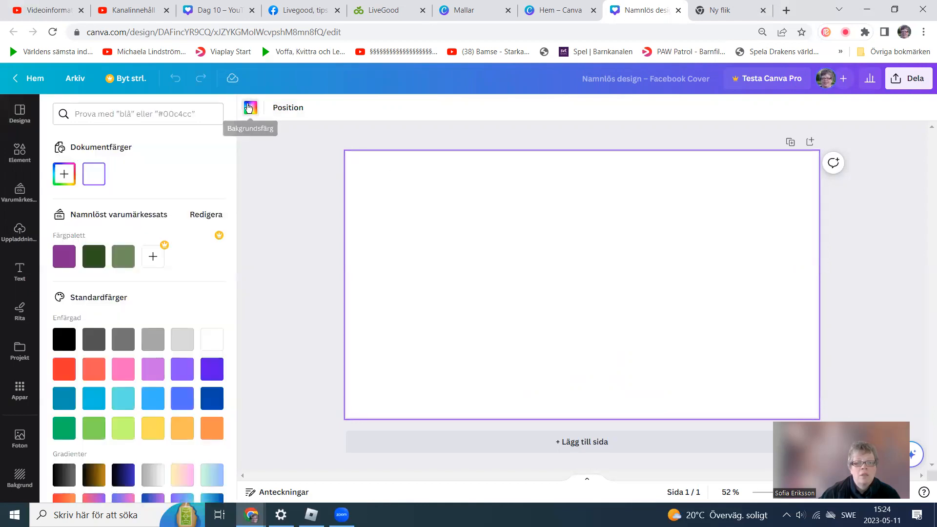
pyautogui.click(123, 257)
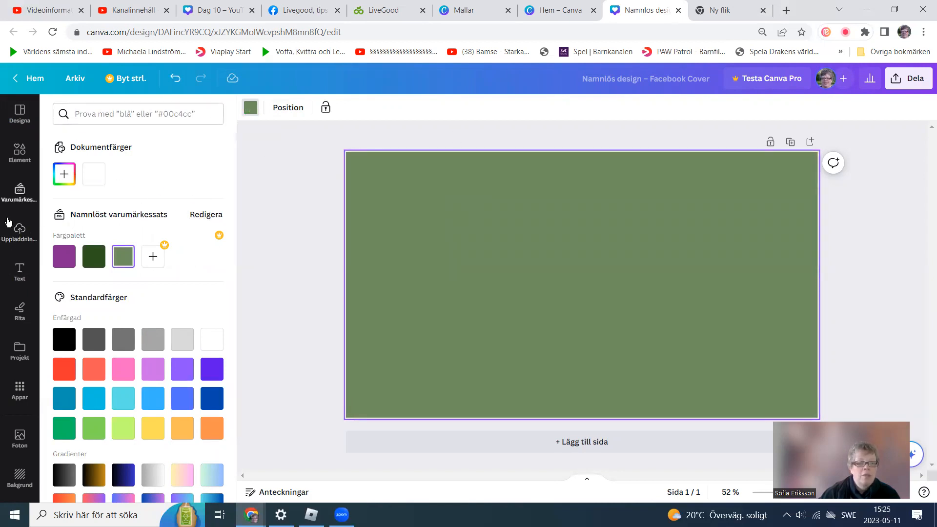
# Place the uploaded photo of the two white stones on the page
pyautogui.click(21, 233)
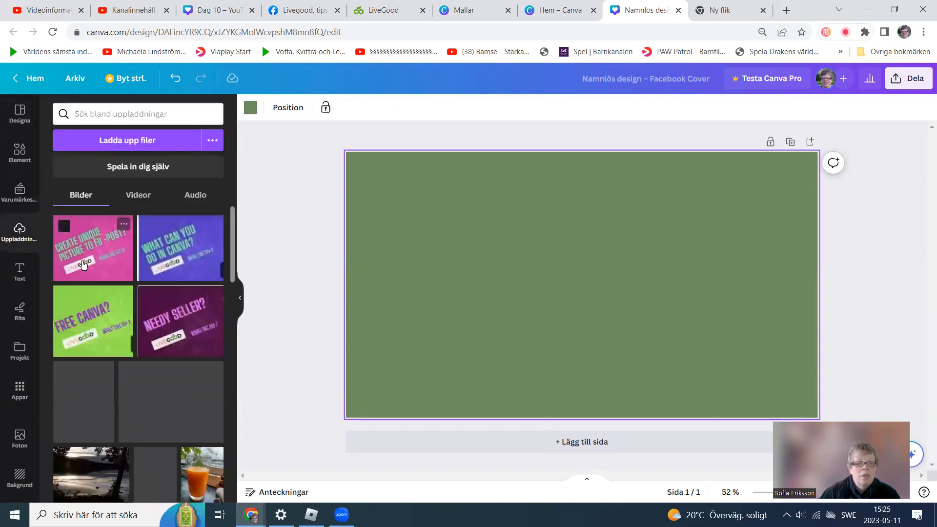
pyautogui.moveTo(232, 249); pyautogui.dragTo(223, 342)
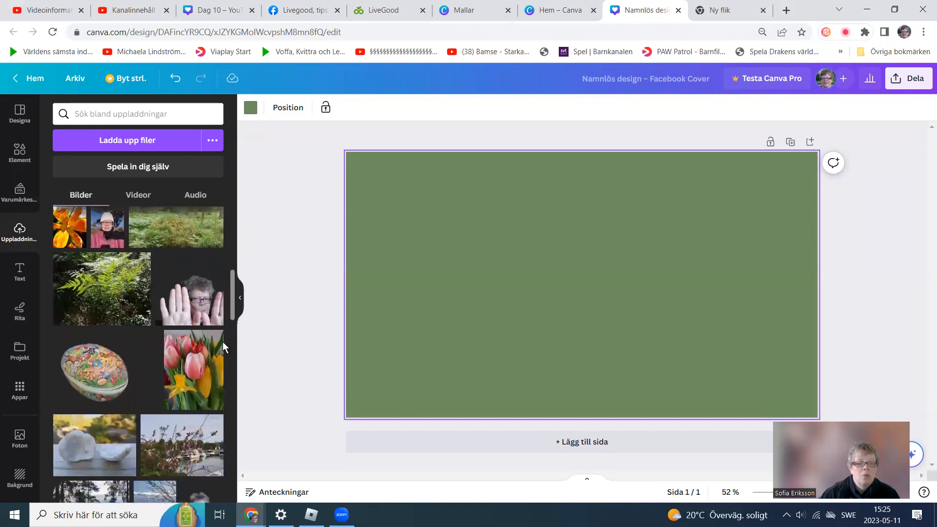
pyautogui.scroll(-1, 223, 343)
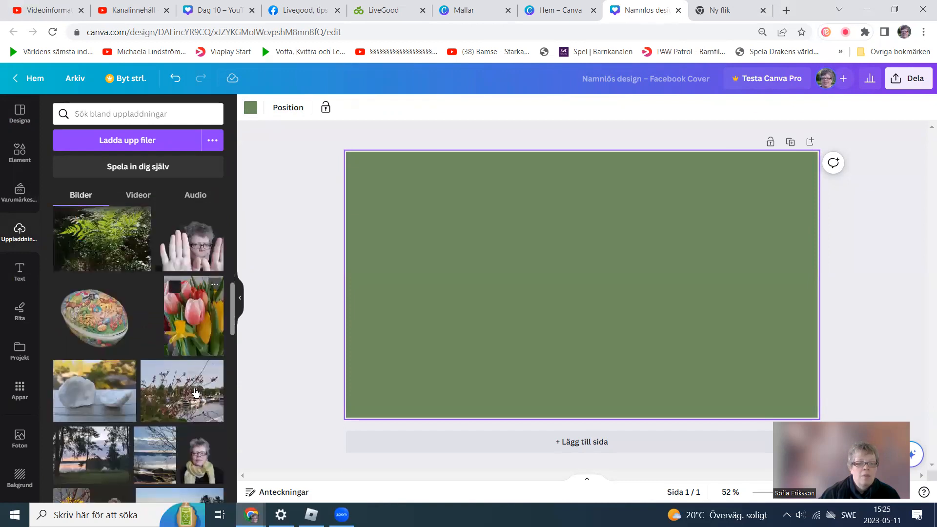
pyautogui.moveTo(105, 390); pyautogui.dragTo(503, 218)
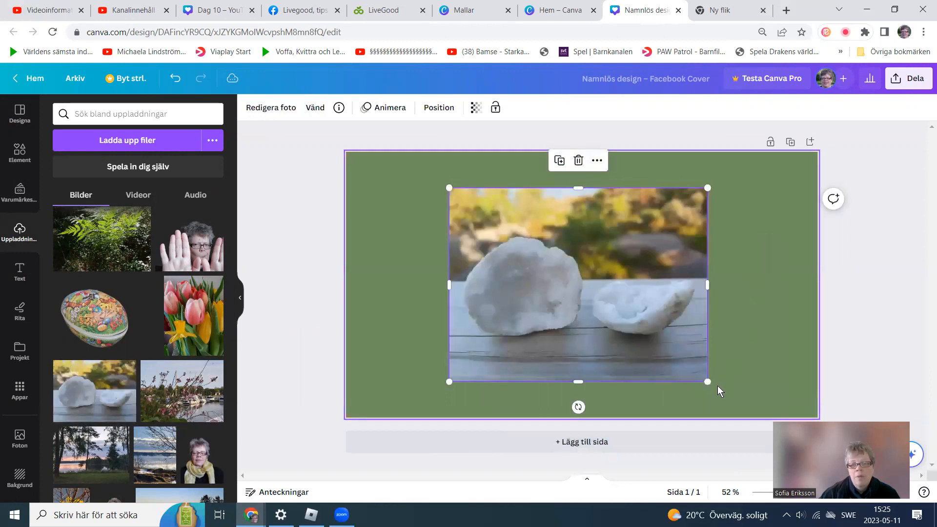
# Enlarge and stretch the stone photo until it covers the whole page at 1640 × 924
pyautogui.moveTo(704, 378); pyautogui.dragTo(750, 405)
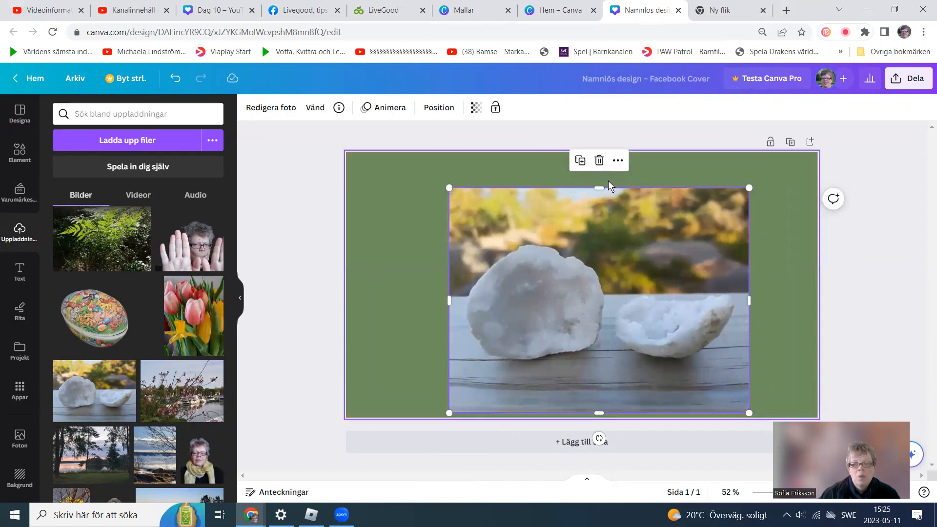
pyautogui.moveTo(598, 186); pyautogui.dragTo(597, 147)
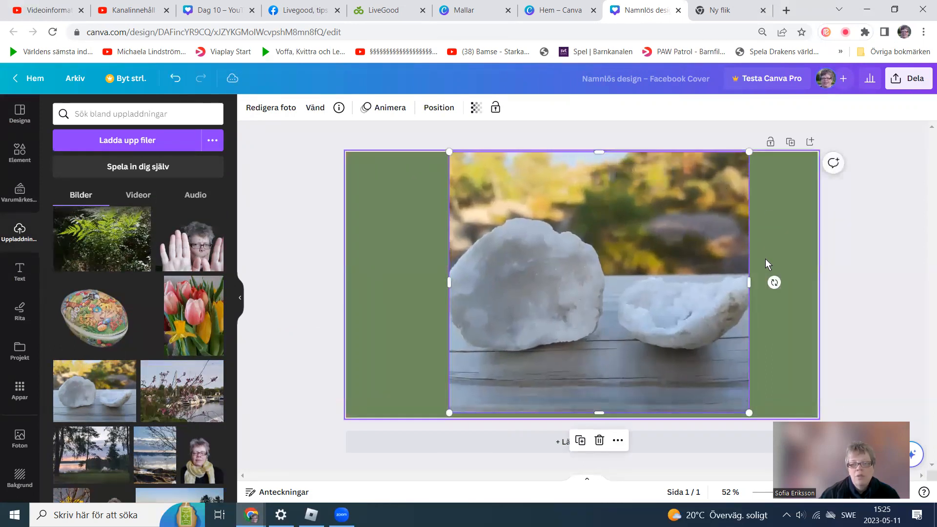
pyautogui.moveTo(749, 283); pyautogui.dragTo(823, 283)
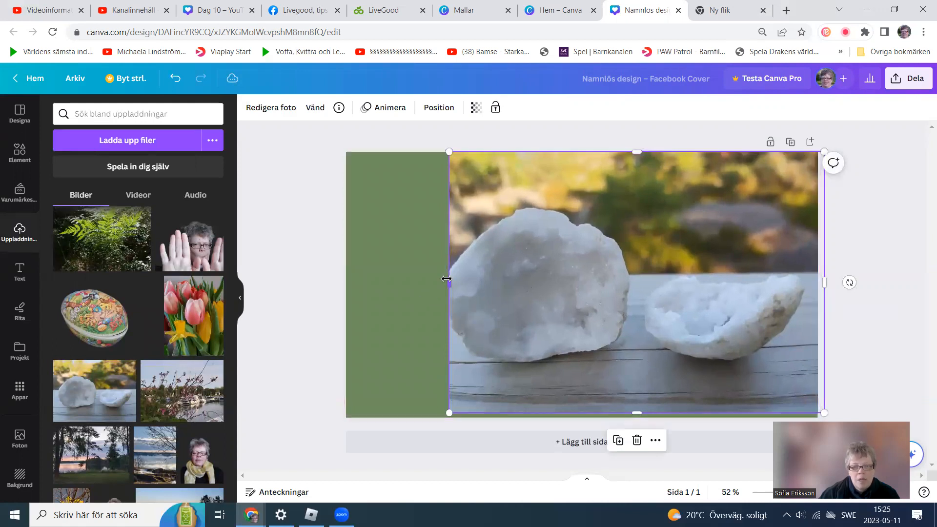
pyautogui.moveTo(446, 280); pyautogui.dragTo(345, 307)
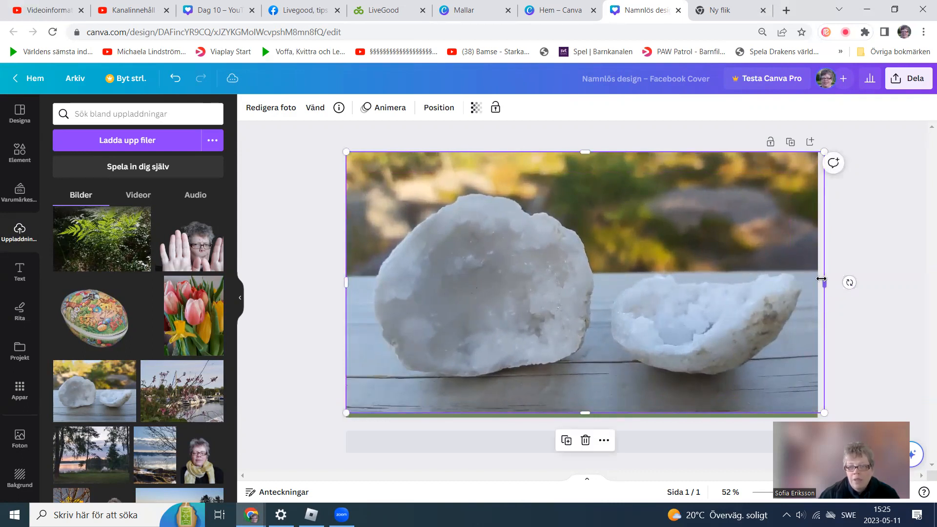
pyautogui.moveTo(825, 281); pyautogui.dragTo(820, 286)
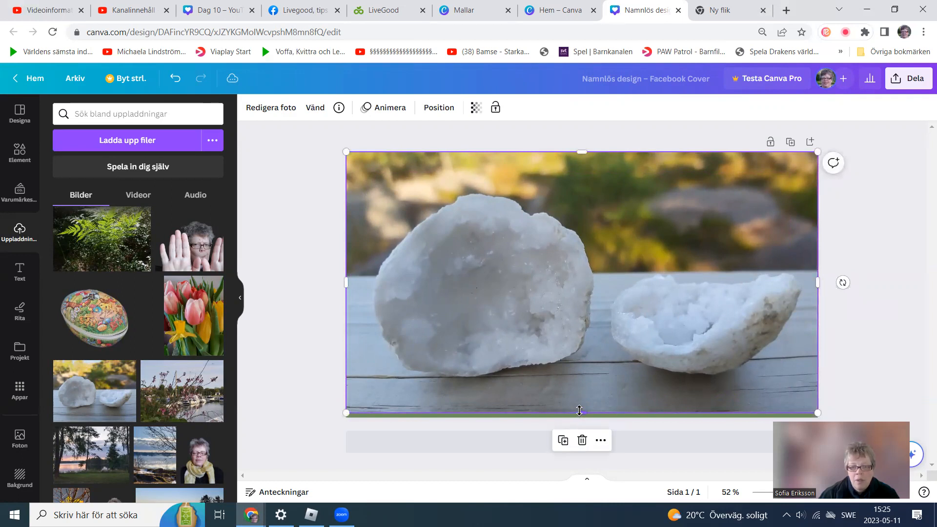
pyautogui.moveTo(580, 412); pyautogui.dragTo(579, 413)
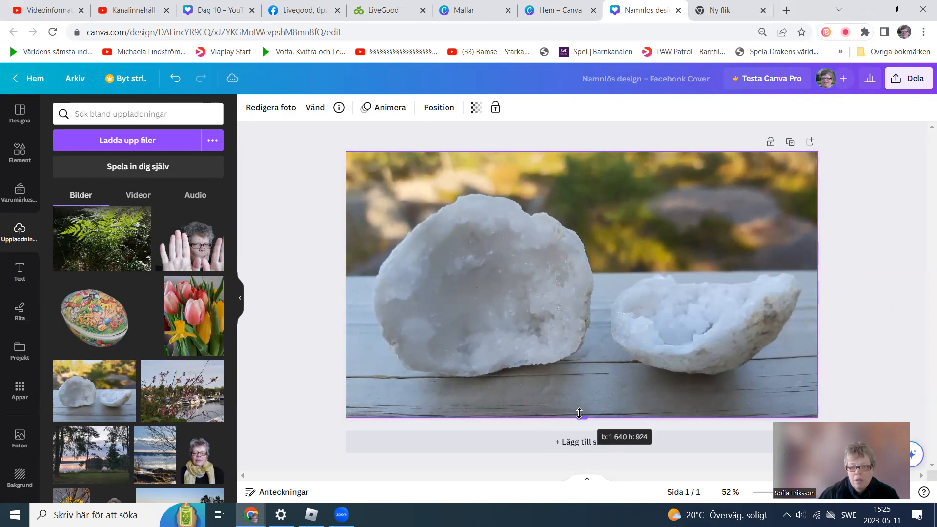
pyautogui.moveTo(580, 413); pyautogui.dragTo(580, 414)
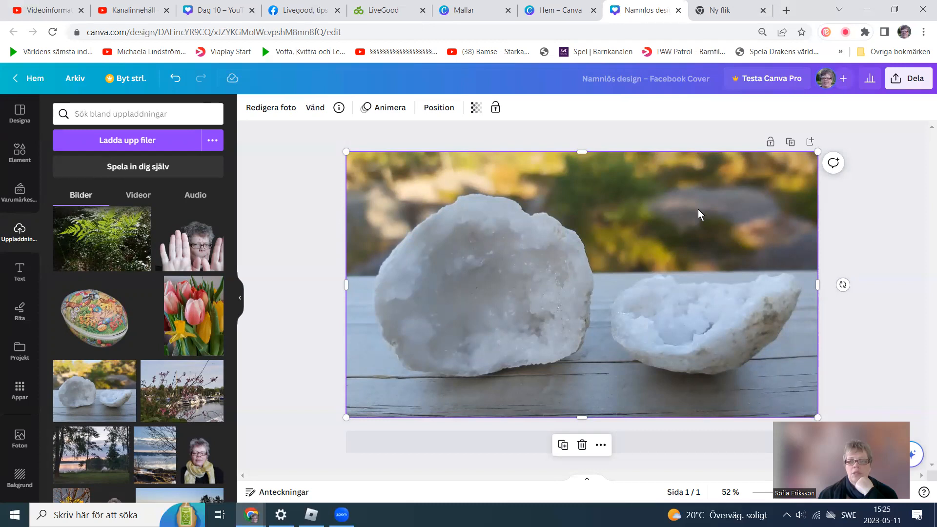
# Set the stone photo's transparency to 58
pyautogui.click(475, 112)
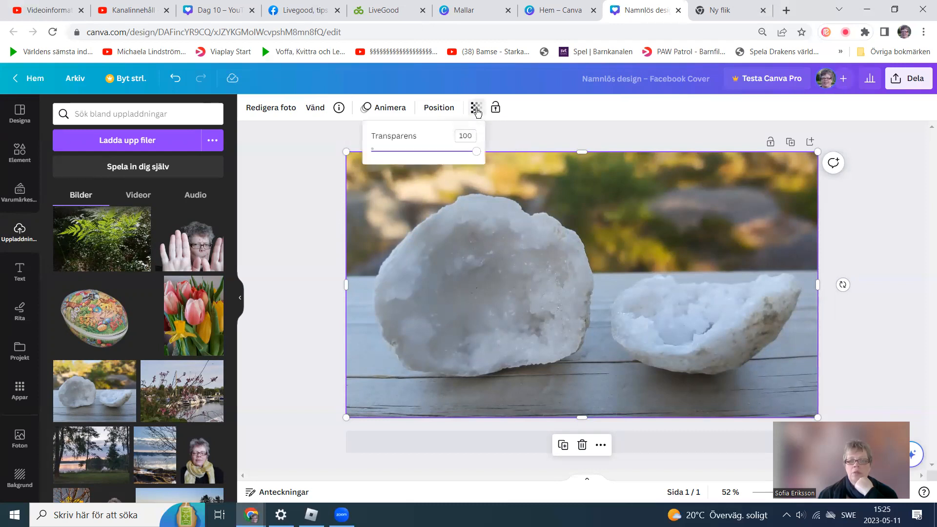
pyautogui.click(457, 153)
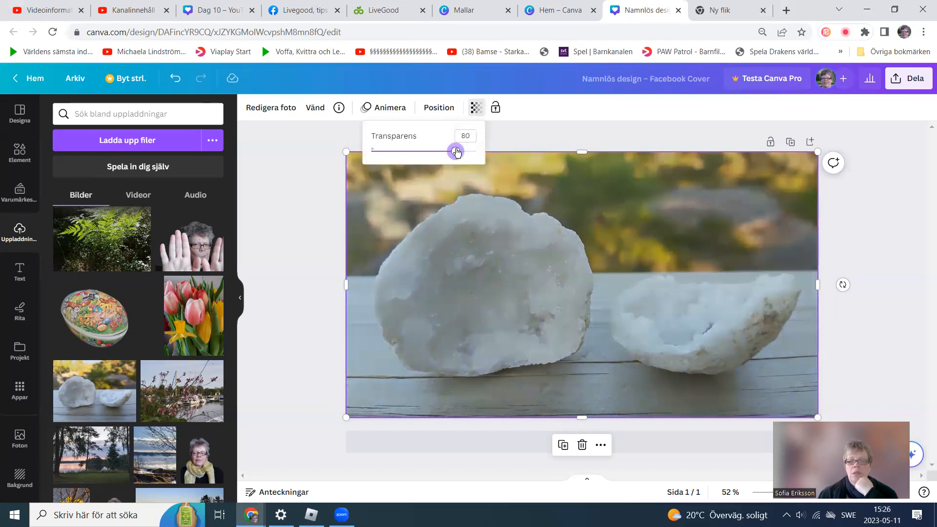
pyautogui.click(443, 154)
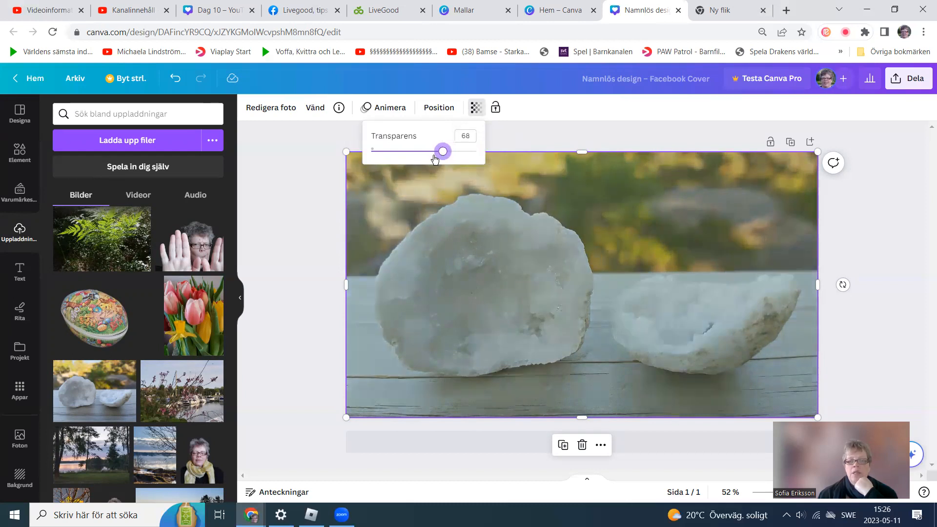
pyautogui.click(432, 156)
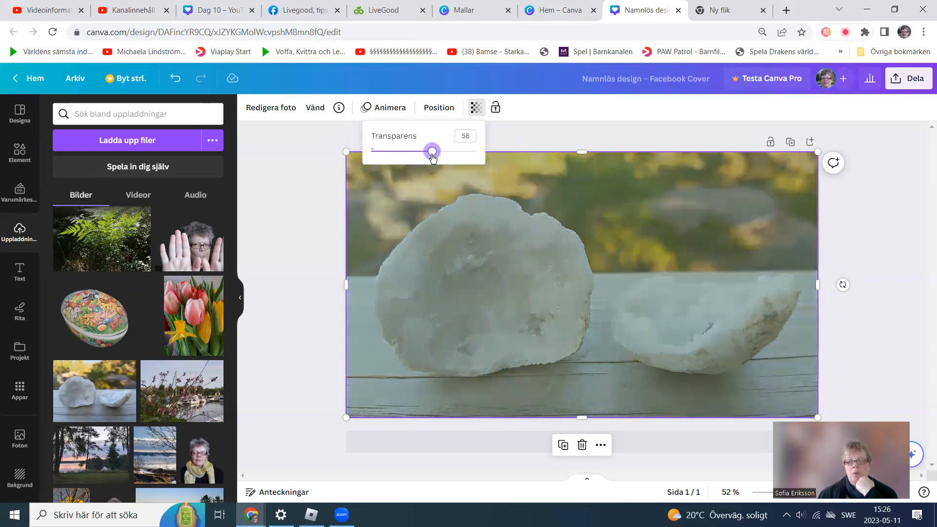
# Move the stone photo down to expose a strip of background above it, and change the background colour to Rosa #ff66c4
pyautogui.moveTo(647, 200); pyautogui.dragTo(634, 251)
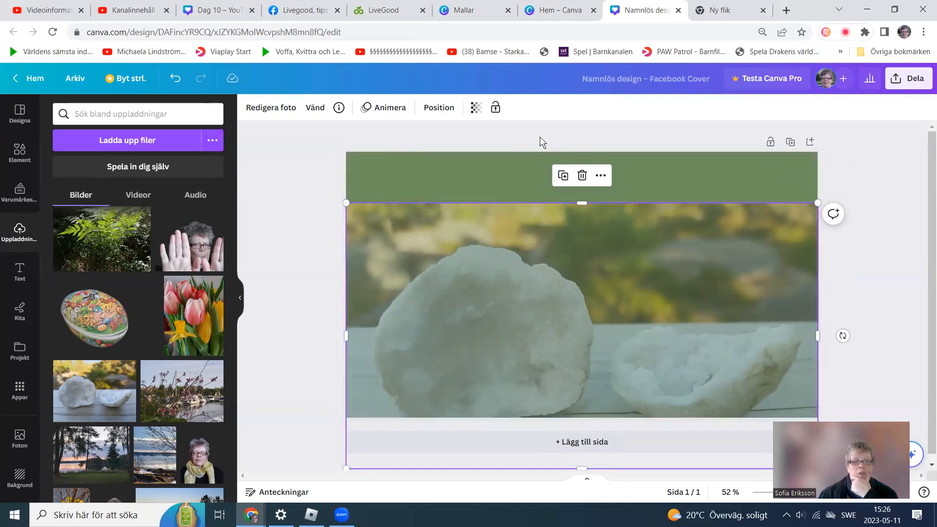
pyautogui.click(420, 176)
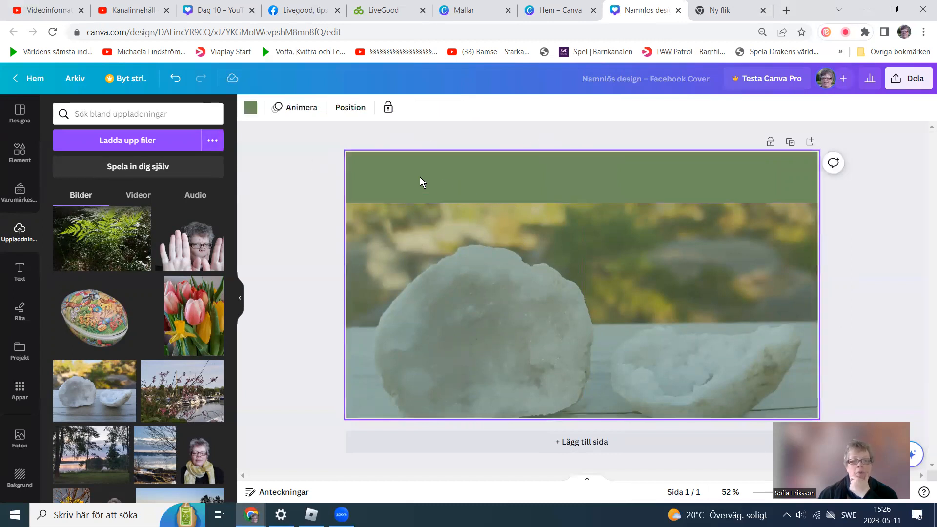
pyautogui.click(251, 108)
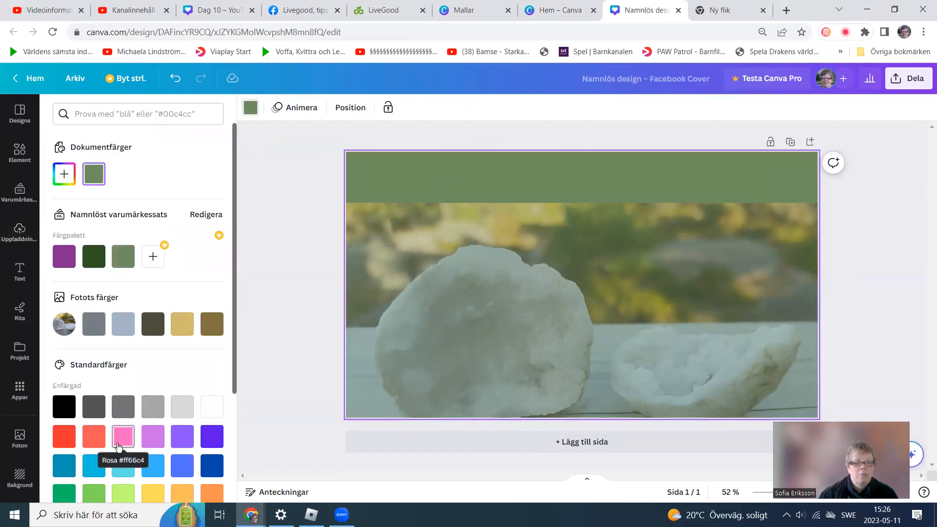
pyautogui.click(121, 443)
# Shift the stone photo slightly further down, and select the pink page background
pyautogui.moveTo(697, 256)
pyautogui.mouseDown()
pyautogui.moveTo(701, 220)
pyautogui.moveTo(686, 203)
pyautogui.moveTo(699, 198)
pyautogui.moveTo(700, 314)
pyautogui.moveTo(696, 256)
pyautogui.mouseUp()
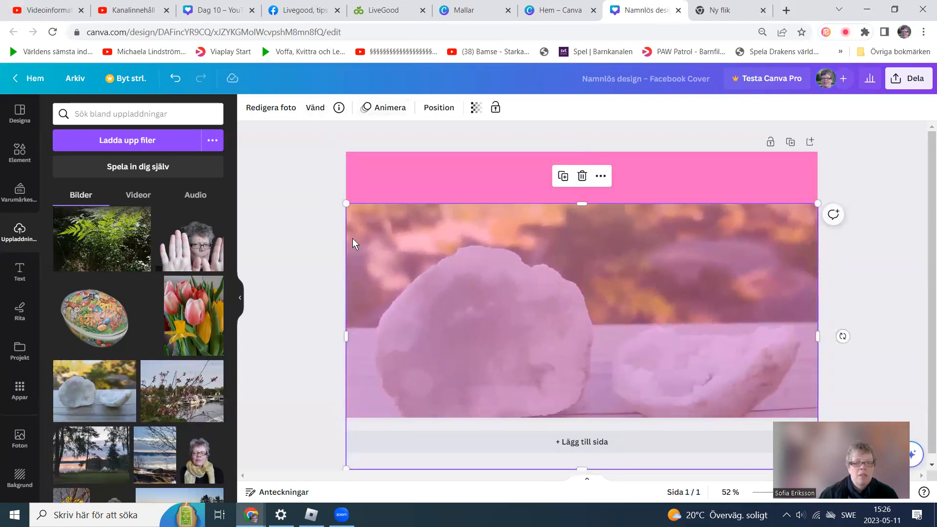
pyautogui.moveTo(205, 295)
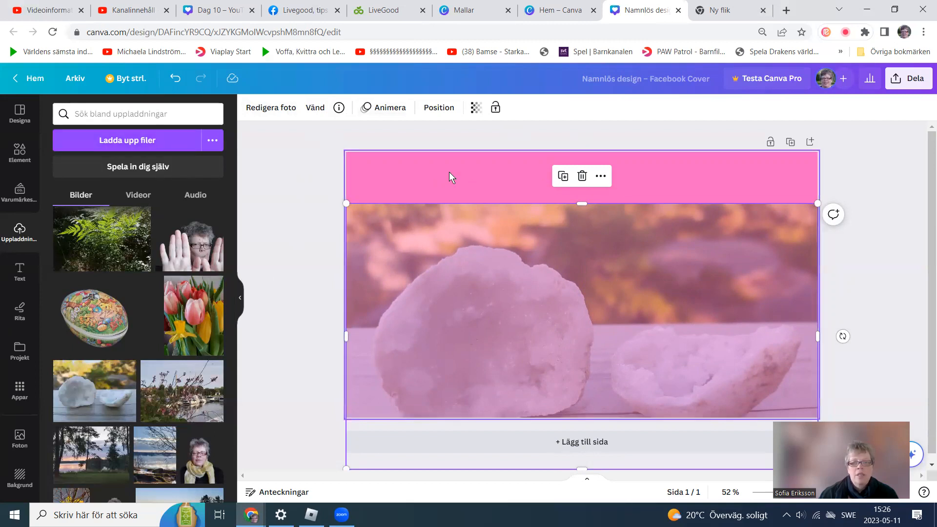
pyautogui.moveTo(649, 245)
pyautogui.mouseDown()
pyautogui.moveTo(646, 213)
pyautogui.moveTo(652, 236)
pyautogui.moveTo(654, 218)
pyautogui.moveTo(644, 207)
pyautogui.moveTo(651, 249)
pyautogui.mouseUp()
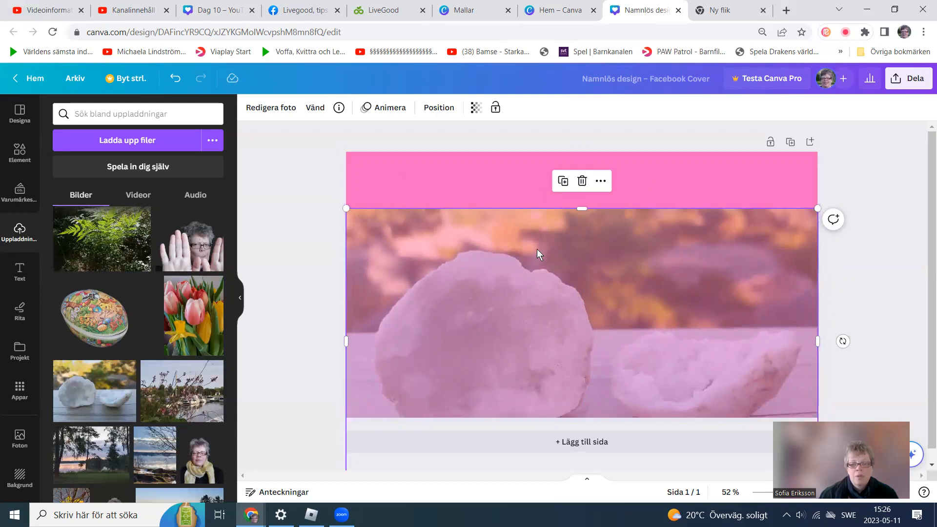
pyautogui.click(395, 176)
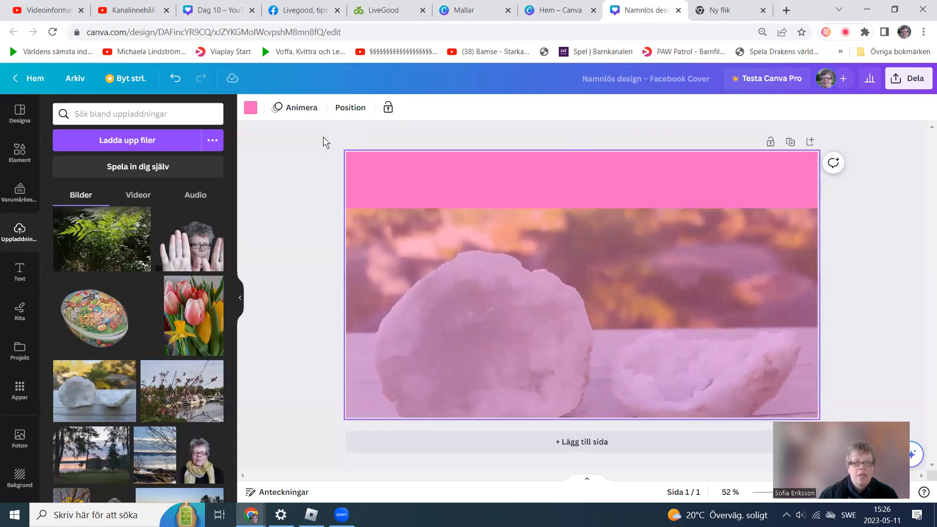
# Change the page background to the brand palette's purple, and move the stone photo back up to cover the whole page
pyautogui.click(251, 108)
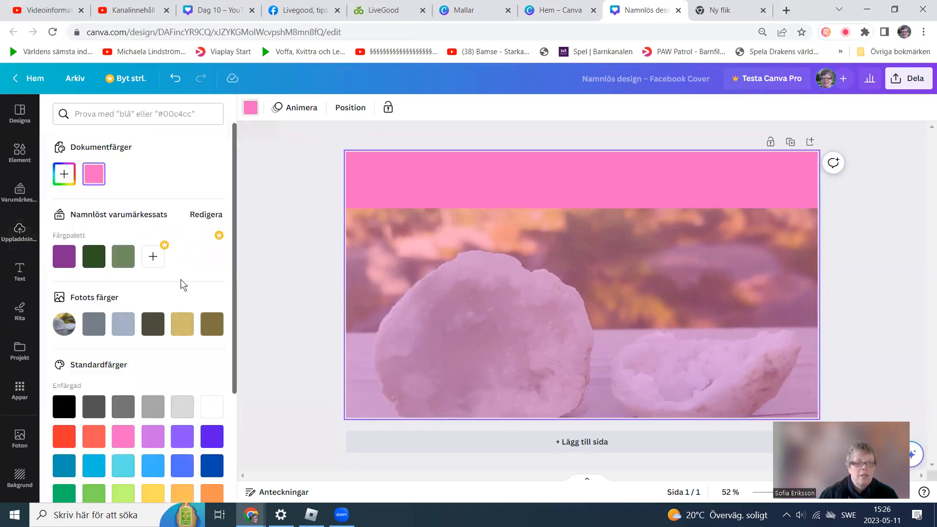
pyautogui.click(63, 256)
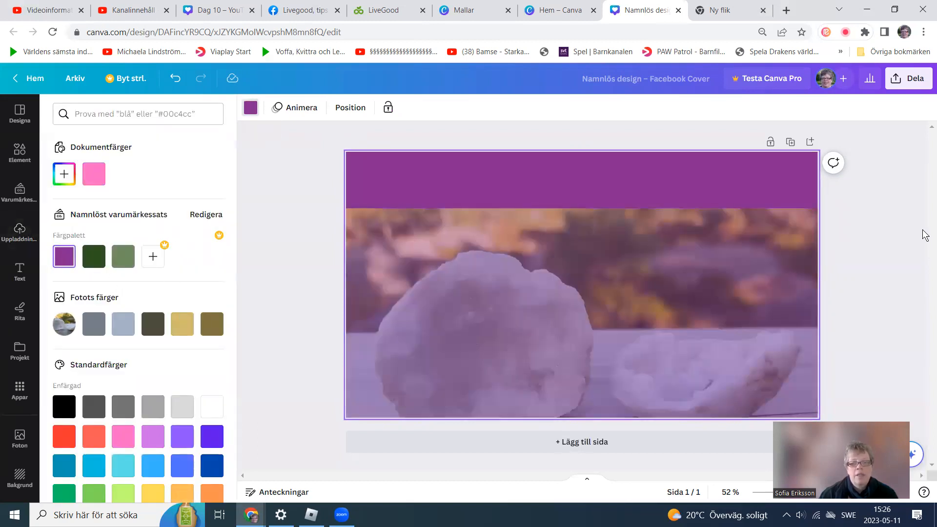
pyautogui.moveTo(723, 264); pyautogui.dragTo(724, 201)
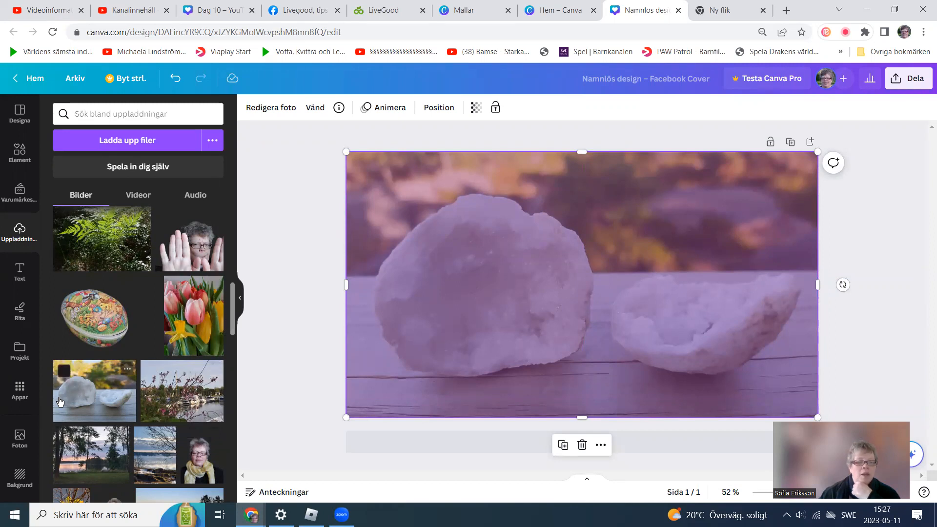
# Add a subheading text box to the page and browse the fonts available for it
pyautogui.click(19, 273)
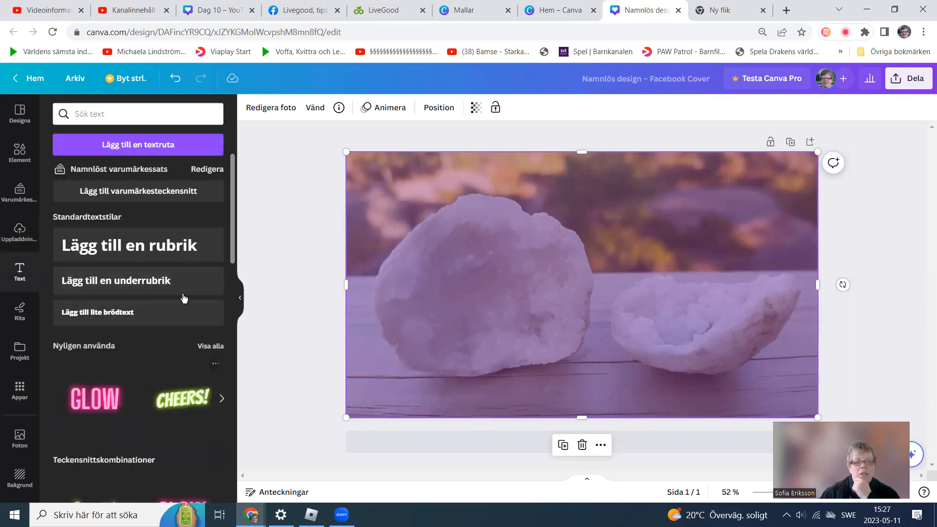
pyautogui.click(159, 279)
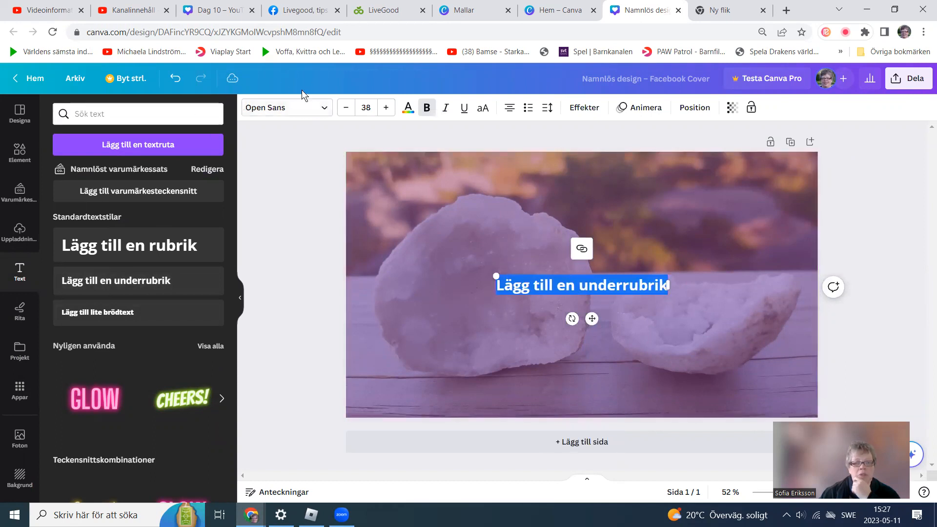
pyautogui.click(325, 110)
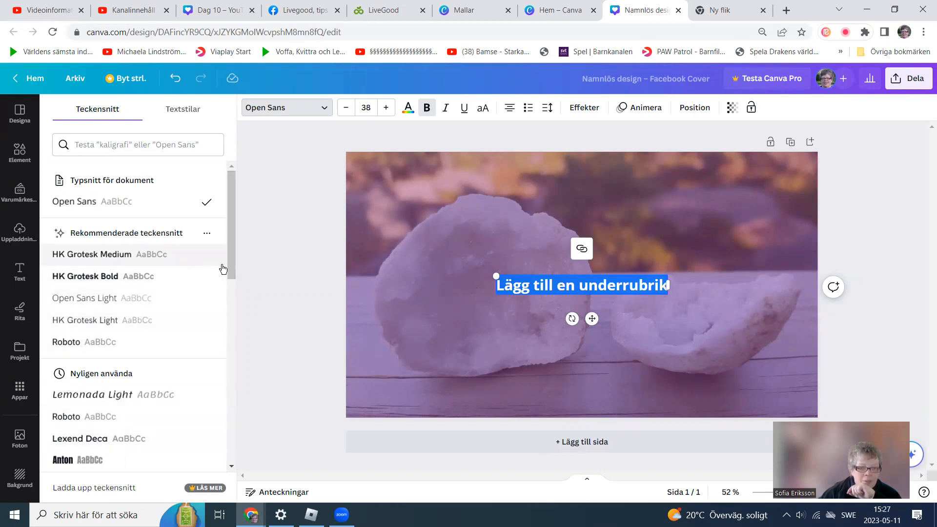
pyautogui.moveTo(233, 265); pyautogui.dragTo(225, 308)
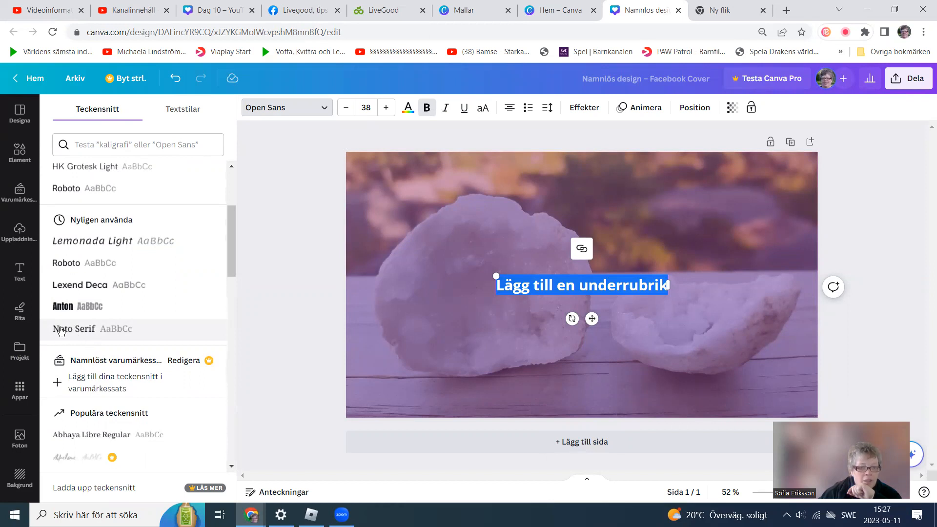
pyautogui.moveTo(230, 261); pyautogui.dragTo(225, 289)
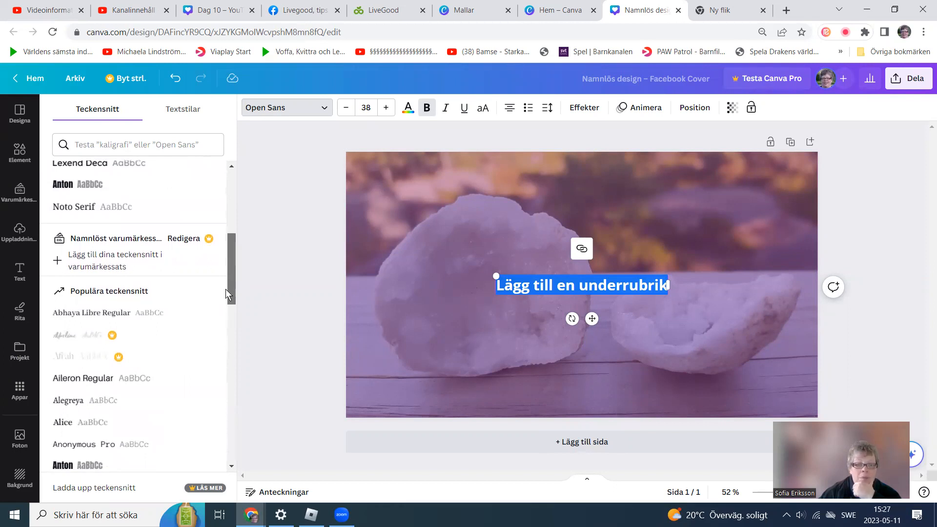
pyautogui.moveTo(226, 289); pyautogui.dragTo(251, 211)
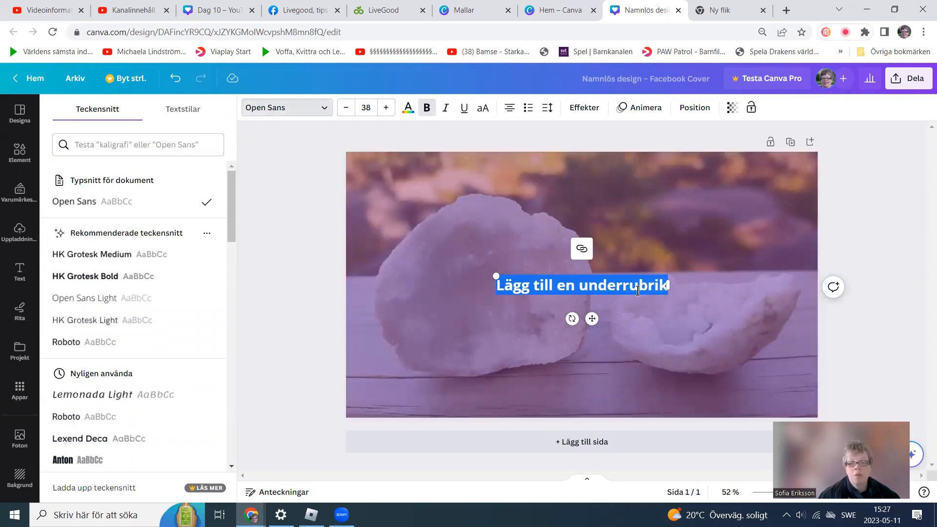
# Replace the subheading's placeholder text with "My Livegoodpage"
pyautogui.click(654, 283)
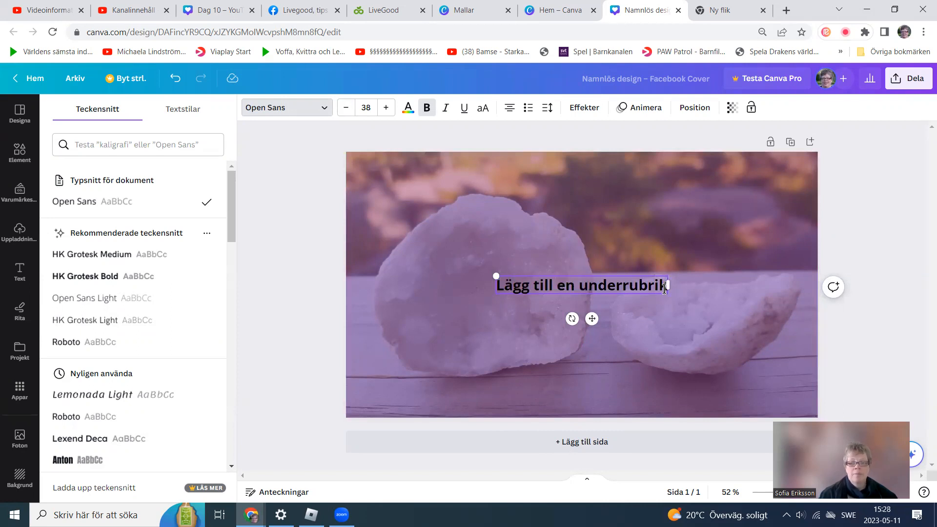
pyautogui.write('My')
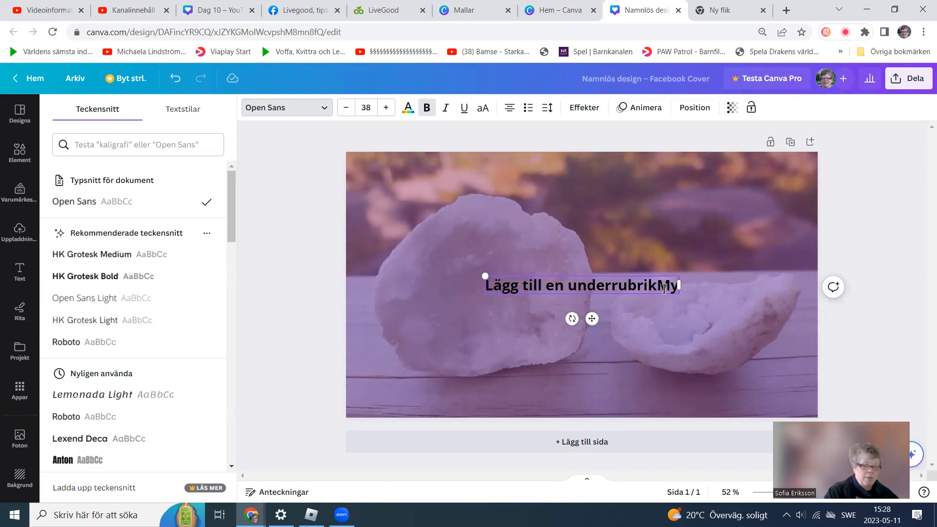
pyautogui.press('BackSpace')
pyautogui.press('BackSpace')
pyautogui.press('BackSpace')
pyautogui.press('BackSpace')
pyautogui.press('BackSpace')
pyautogui.press('BackSpace')
pyautogui.press('BackSpace')
pyautogui.press('BackSpace')
pyautogui.press('BackSpace')
pyautogui.press('BackSpace')
pyautogui.press('BackSpace')
pyautogui.press('BackSpace')
pyautogui.press('BackSpace')
pyautogui.press('BackSpace')
pyautogui.press('BackSpace')
pyautogui.press('BackSpace')
pyautogui.press('BackSpace')
pyautogui.press('BackSpace')
pyautogui.press('BackSpace')
pyautogui.press('BackSpace')
pyautogui.press('BackSpace')
pyautogui.press('BackSpace')
pyautogui.press('BackSpace')
pyautogui.press('BackSpace')
pyautogui.press('BackSpace')
pyautogui.press('BackSpace')
pyautogui.write('My')
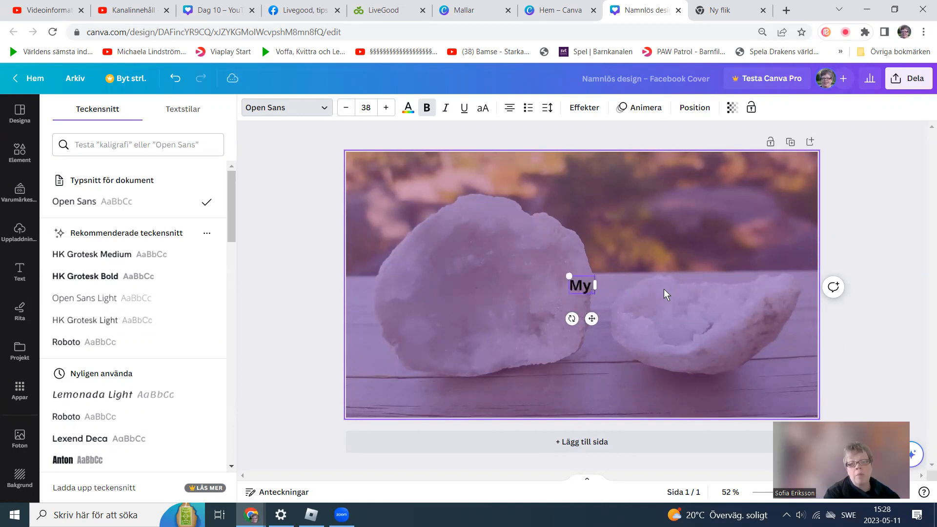
pyautogui.write(' Livegood')
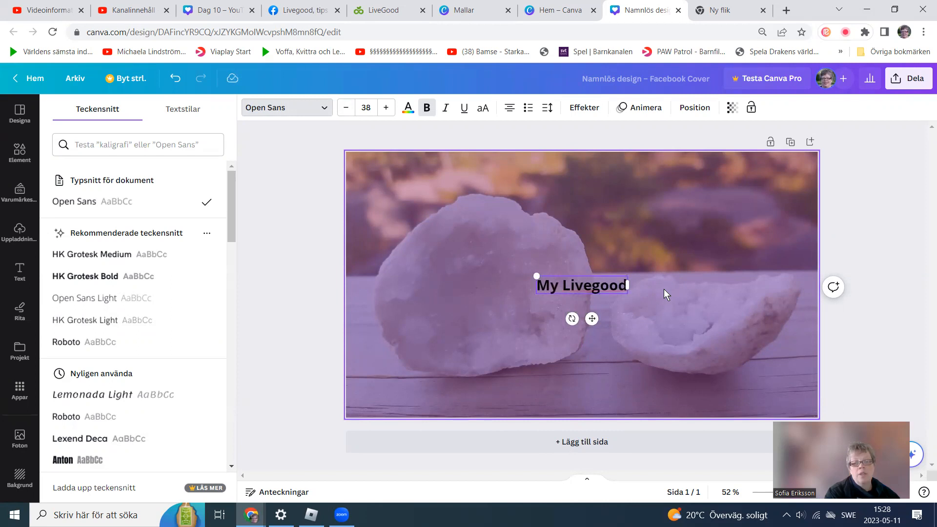
pyautogui.write('page')
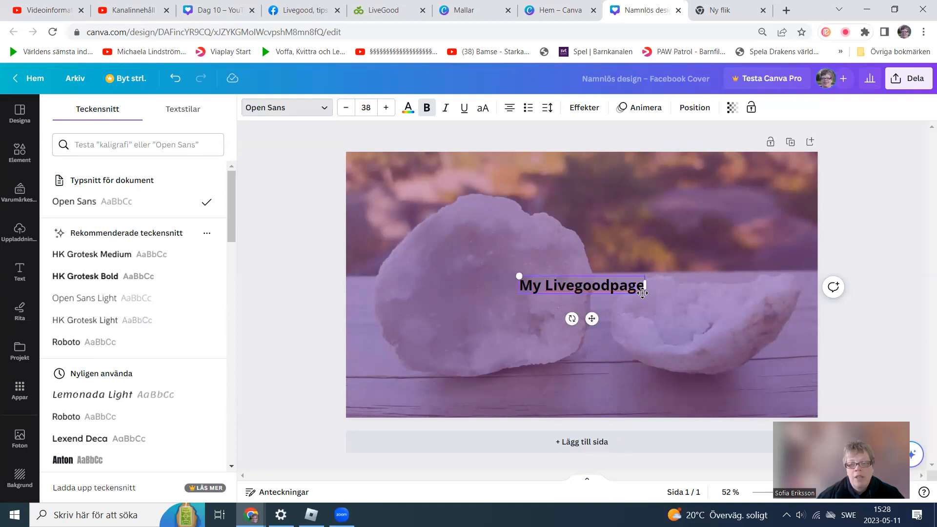
# Enlarge the "My Livegoodpage" text to a font size of about 67 and move it above the smaller stone
pyautogui.click(643, 293)
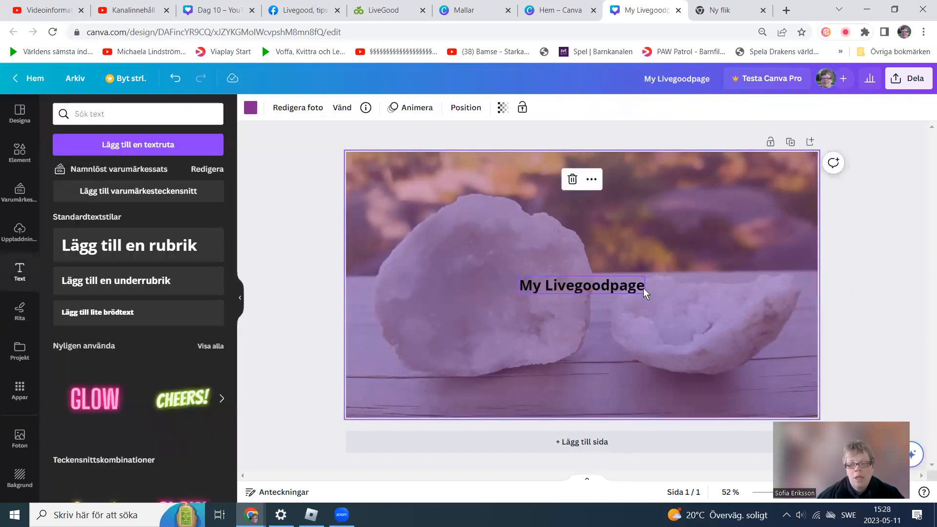
pyautogui.click(644, 288)
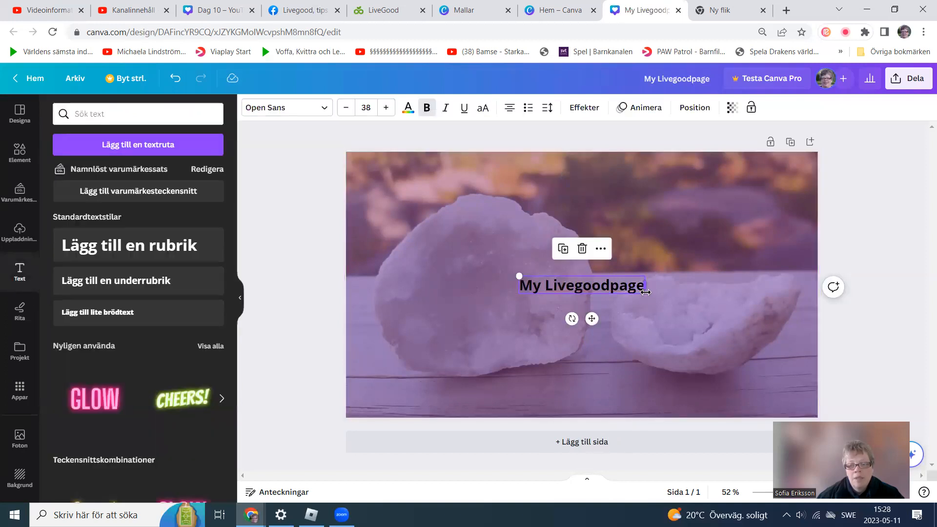
pyautogui.moveTo(644, 291); pyautogui.dragTo(738, 410)
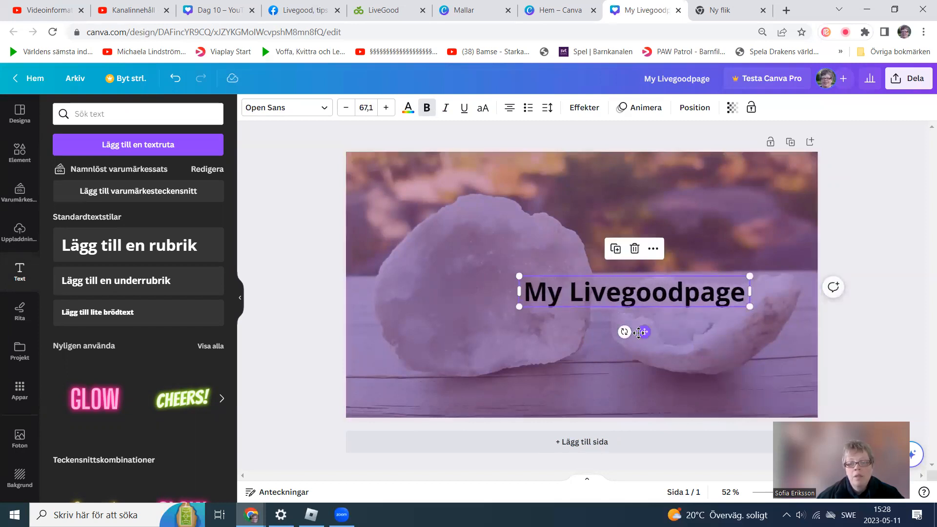
pyautogui.moveTo(645, 332); pyautogui.dragTo(692, 234)
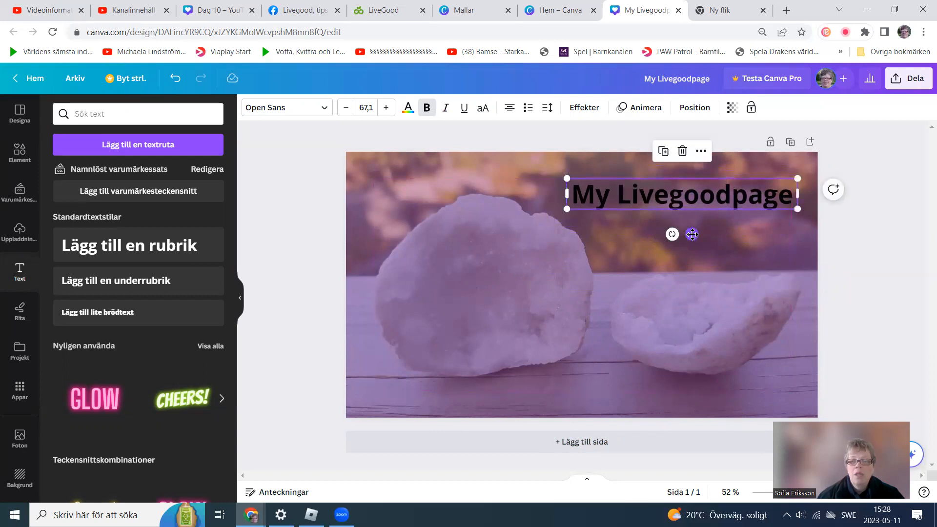
pyautogui.click(727, 241)
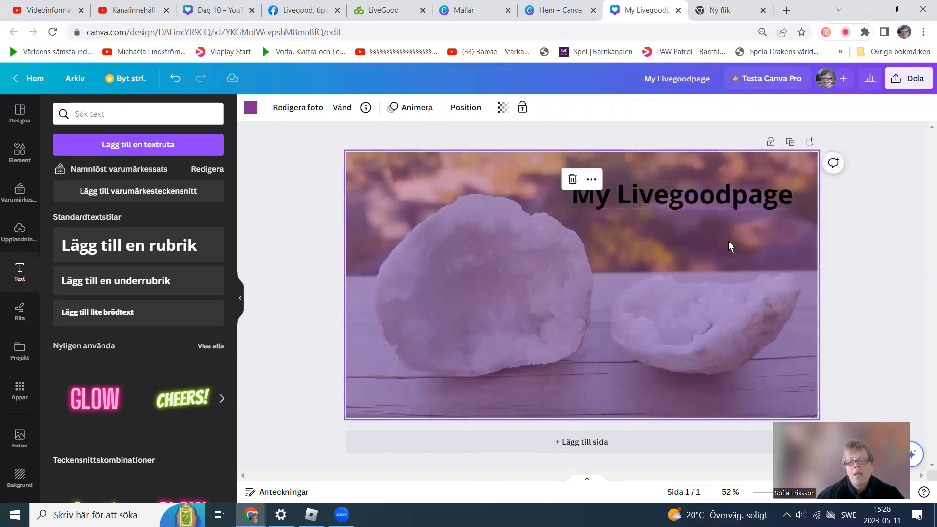
# Colour the "My Livegoodpage" text light pink #E1BBBB and shift it slightly down and to the right
pyautogui.click(754, 197)
pyautogui.click(784, 199)
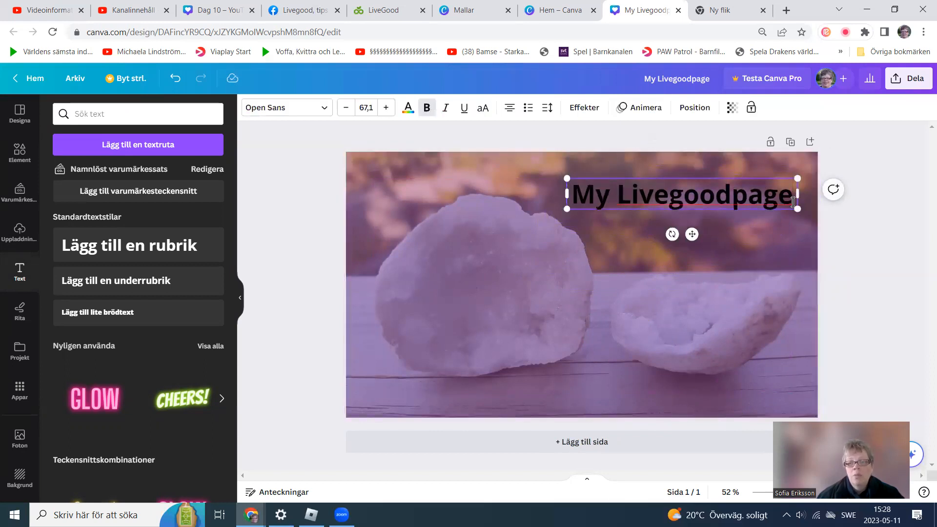
pyautogui.moveTo(791, 197); pyautogui.dragTo(583, 209)
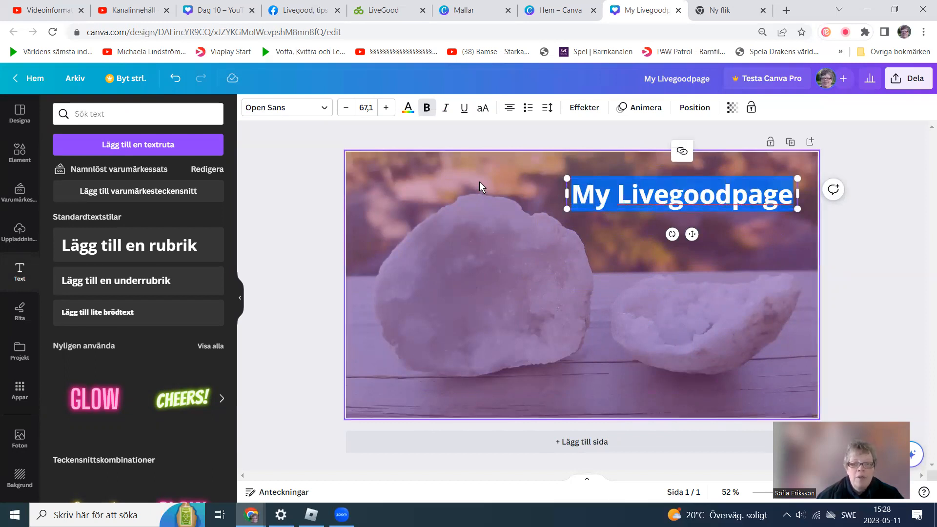
pyautogui.click(407, 108)
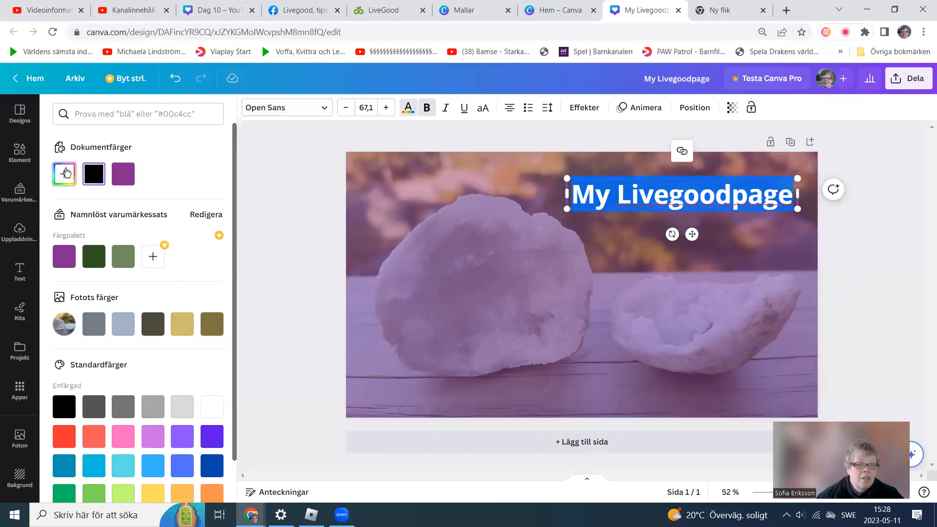
pyautogui.click(64, 174)
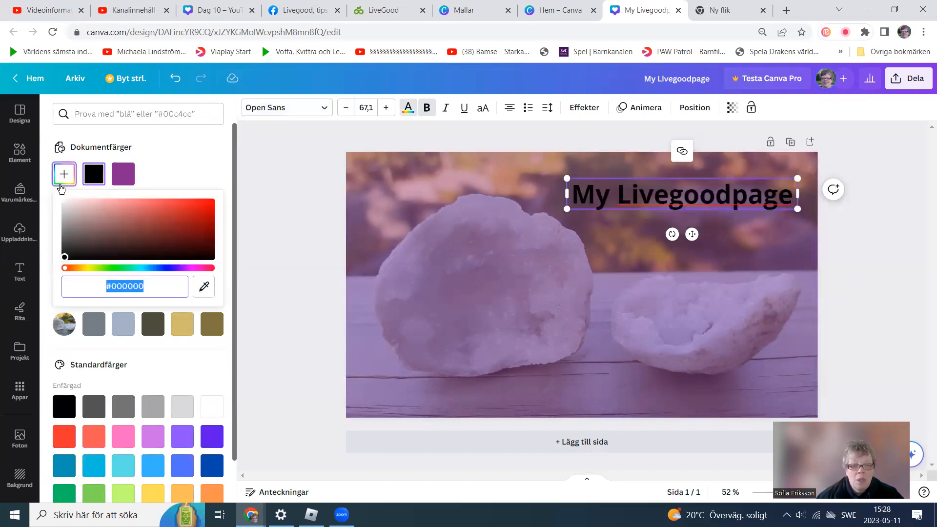
pyautogui.click(88, 206)
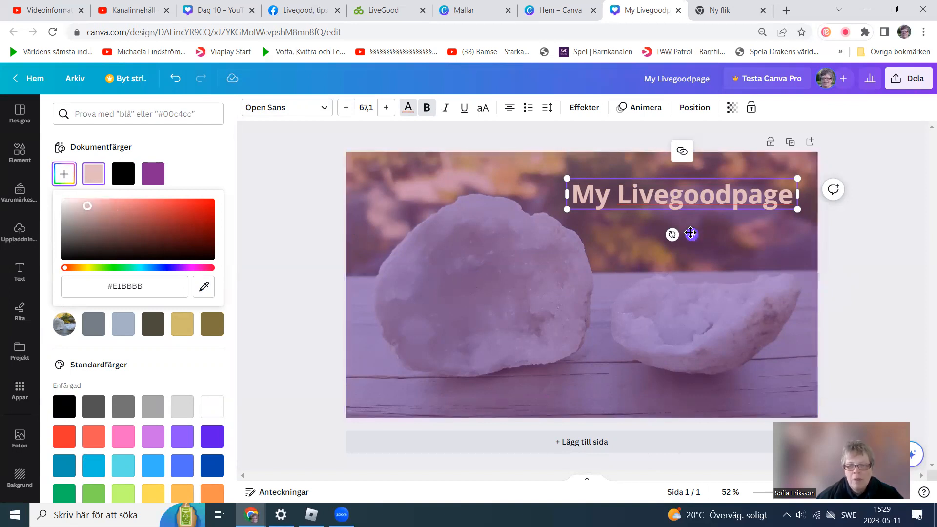
pyautogui.moveTo(691, 235); pyautogui.dragTo(701, 257)
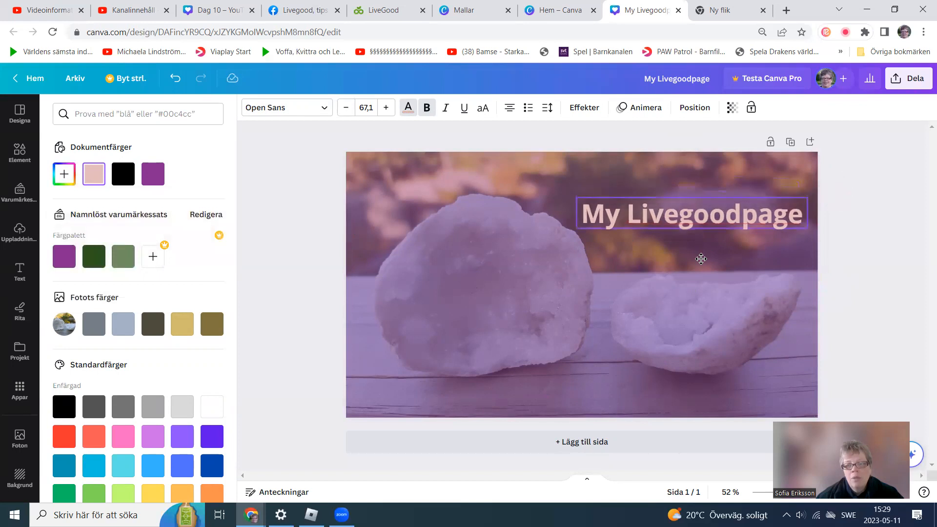
pyautogui.click(599, 393)
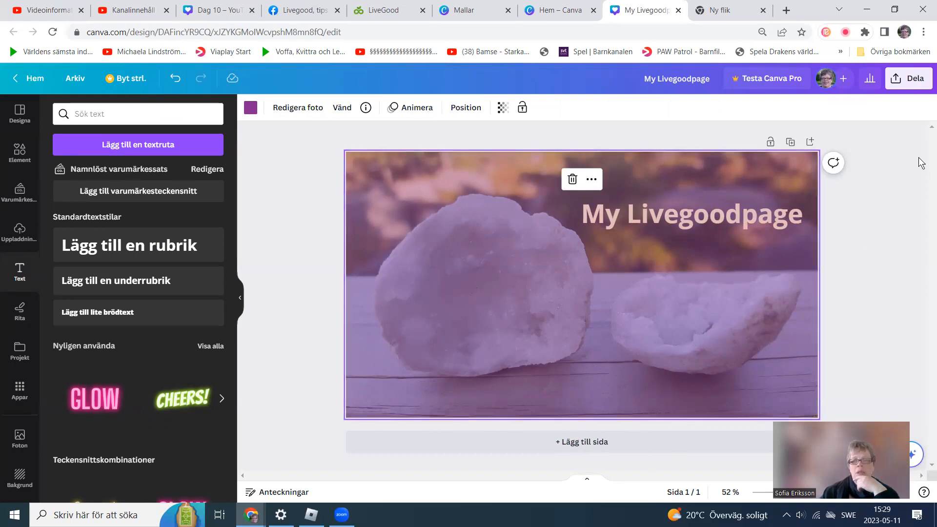
# Examine the file types offered for downloading the design, and close the download options without downloading
pyautogui.click(896, 84)
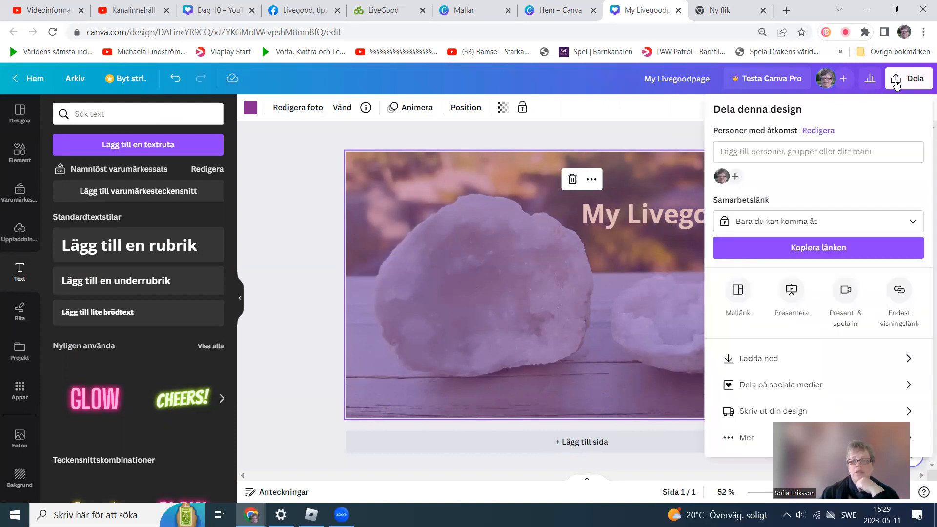
pyautogui.click(743, 364)
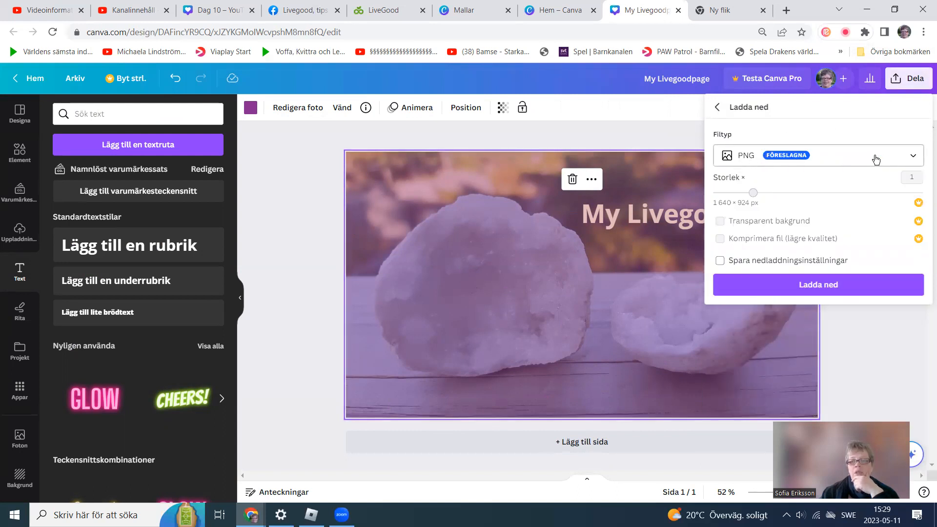
pyautogui.click(915, 156)
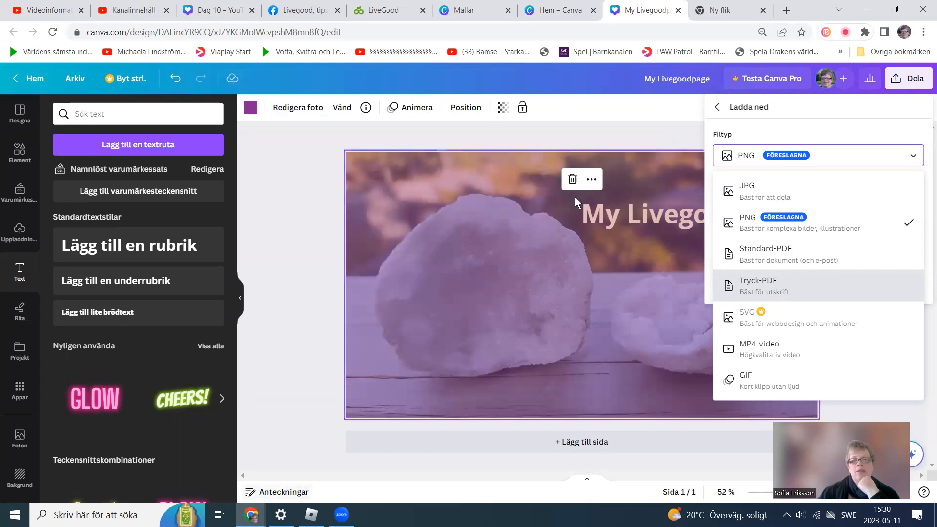
pyautogui.click(267, 234)
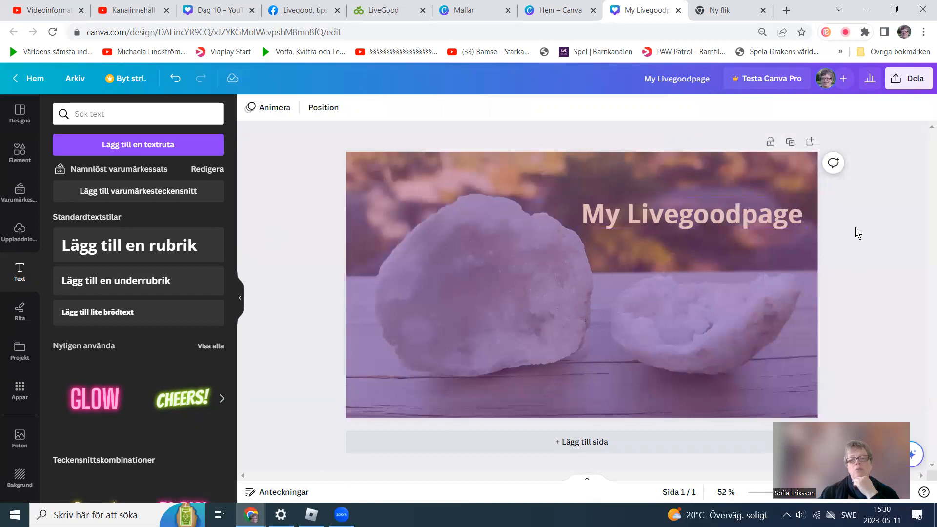